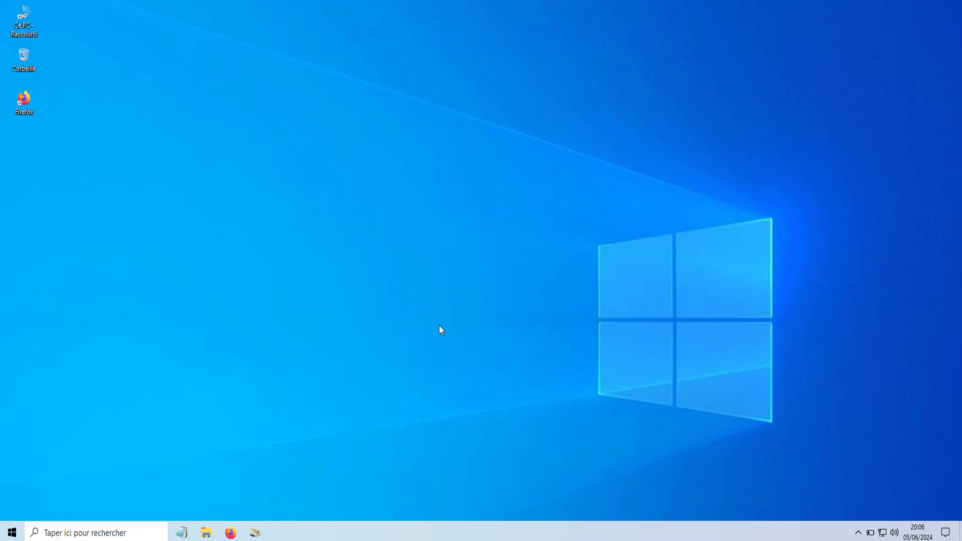
Switch to Firefox, search Google for WizFile and open the official Antibody Software page, declining its translation into French.
left_click(231, 532)
key("Num_Lock")
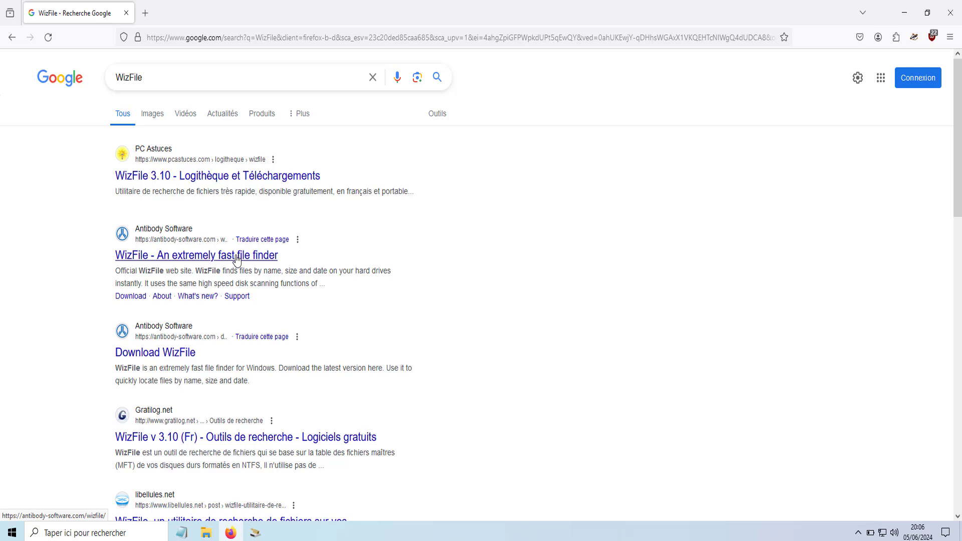
left_click(237, 258)
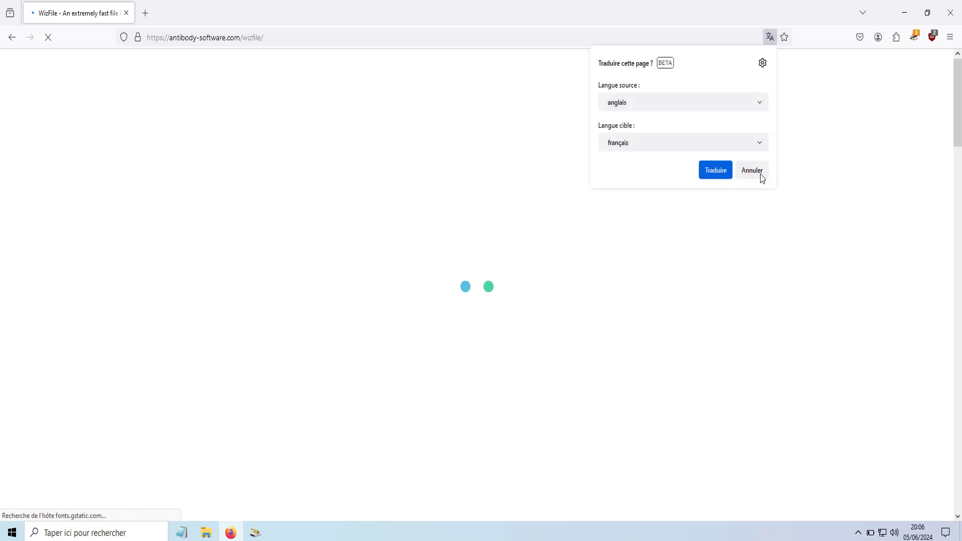
left_click(753, 171)
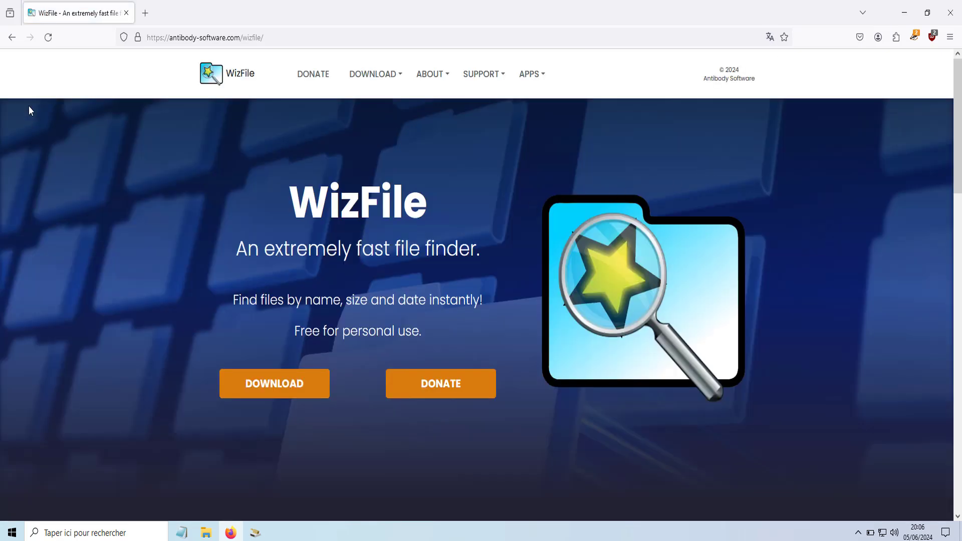
Return to the WizFile search results, reopen the official site and go to its download page.
left_click(11, 37)
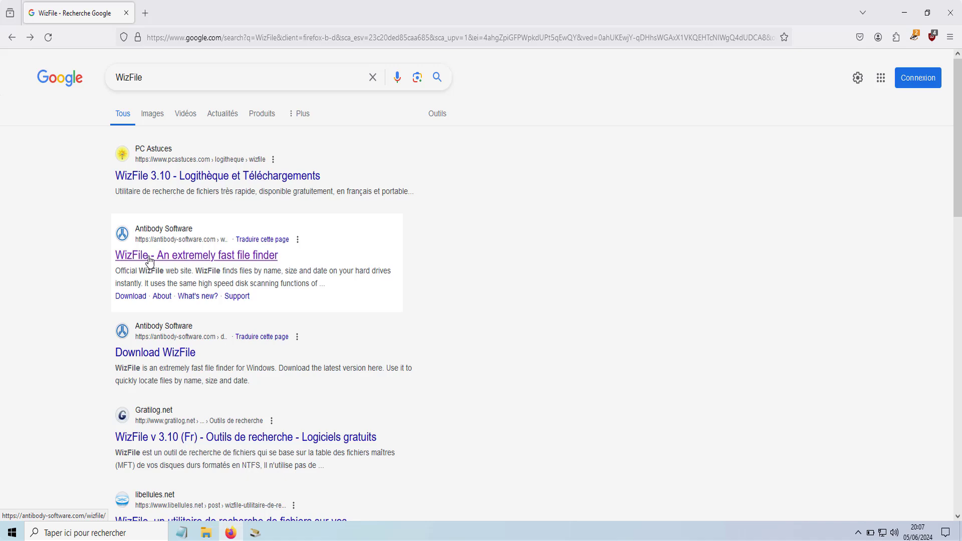
left_click(150, 260)
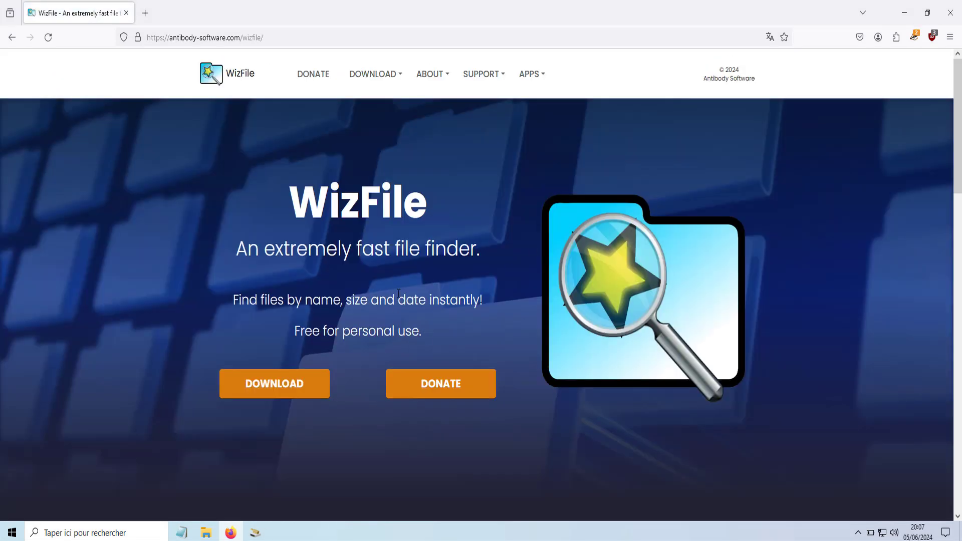
left_click(294, 395)
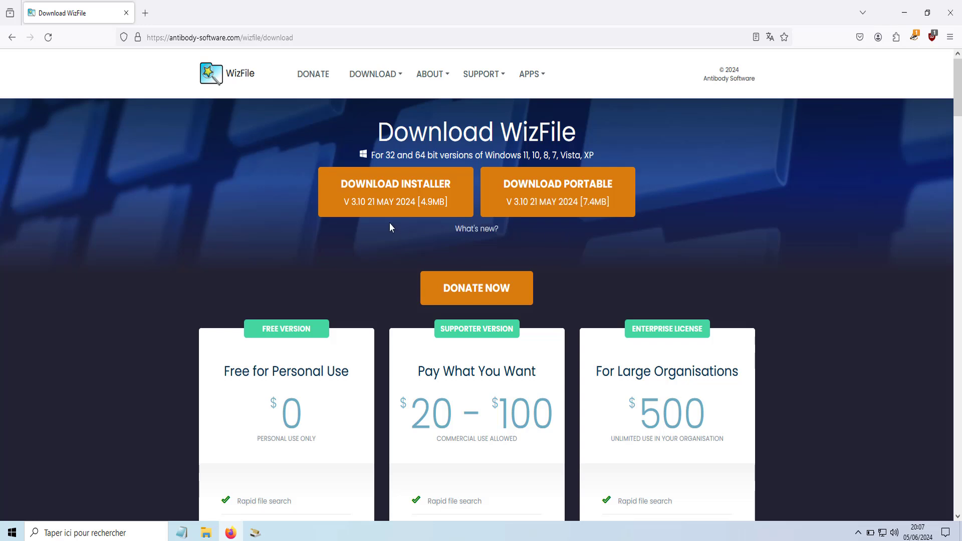
Review the free, supporter and enterprise editions, and download the portable version of WizFile 3.10.
scroll(495, 381, "down", 2)
scroll(506, 345, "down", 3)
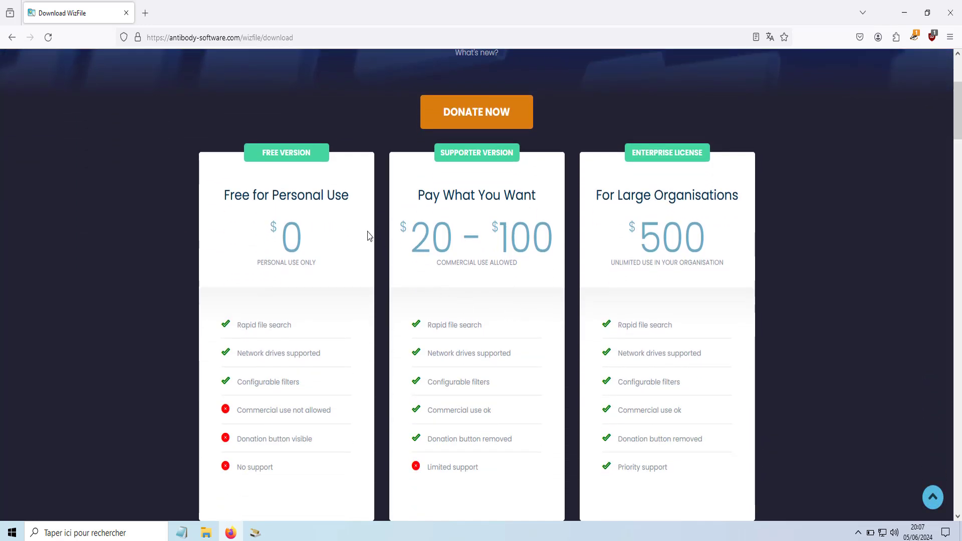
scroll(329, 251, "down", 2)
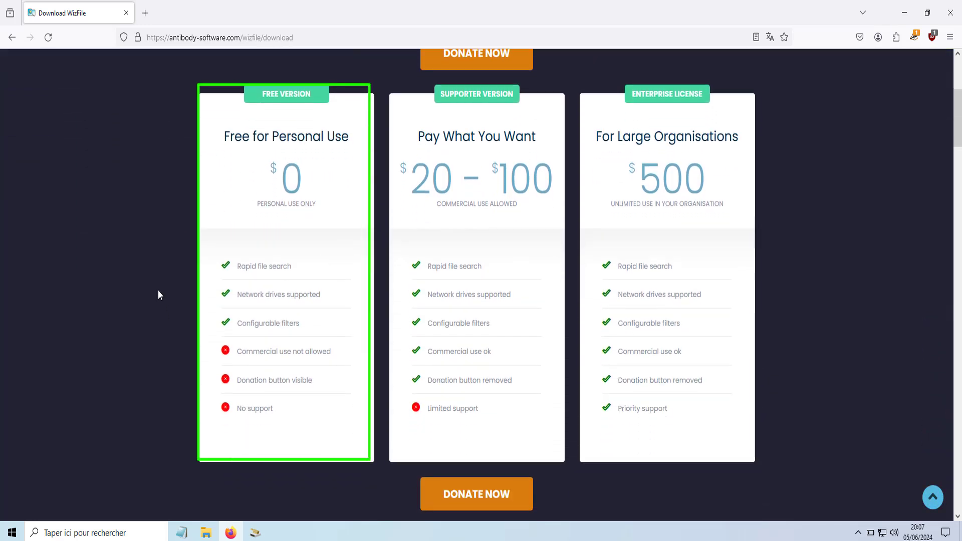
scroll(157, 291, "up", 3)
scroll(156, 272, "up", 1)
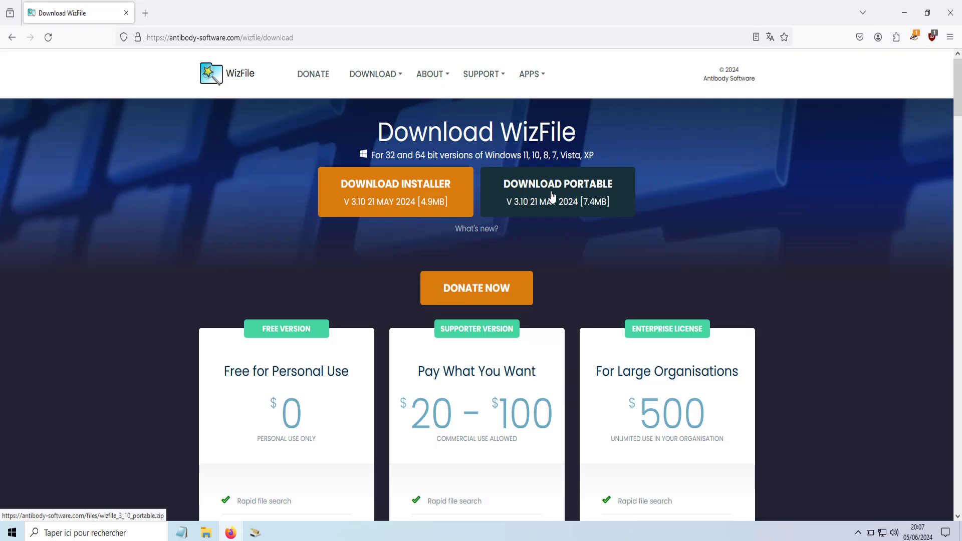
left_click(552, 196)
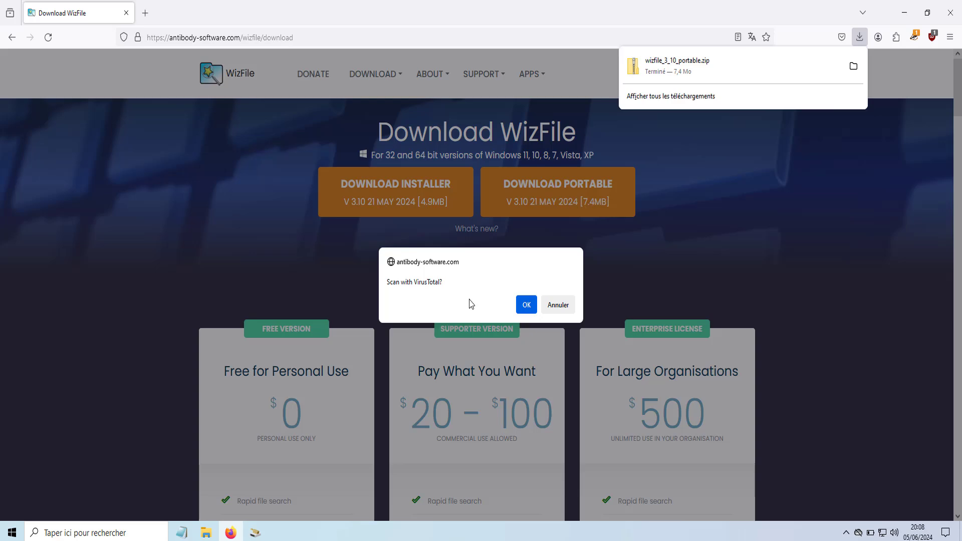
Scan the downloaded archive with VirusTotal and open its file report, turning off the Windows backup reminders.
left_click(527, 306)
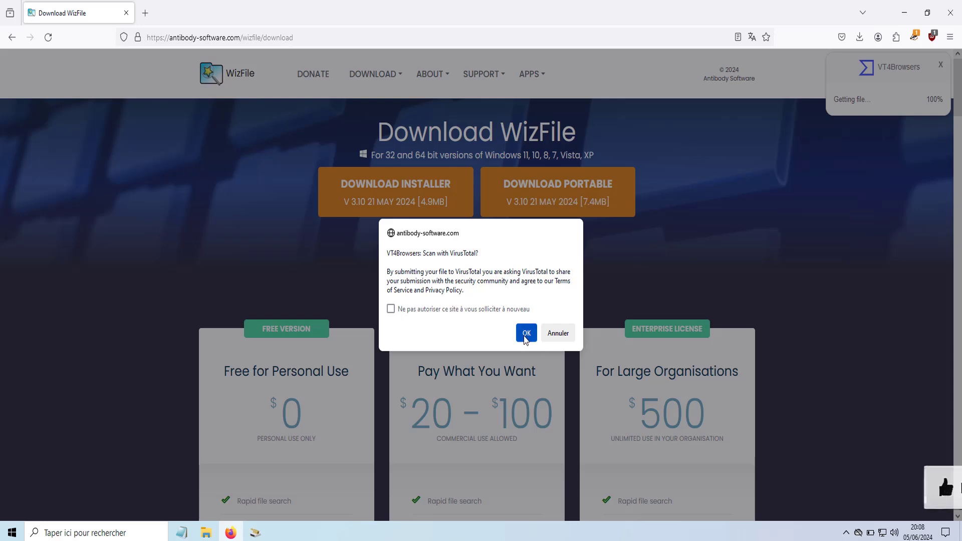
left_click(525, 336)
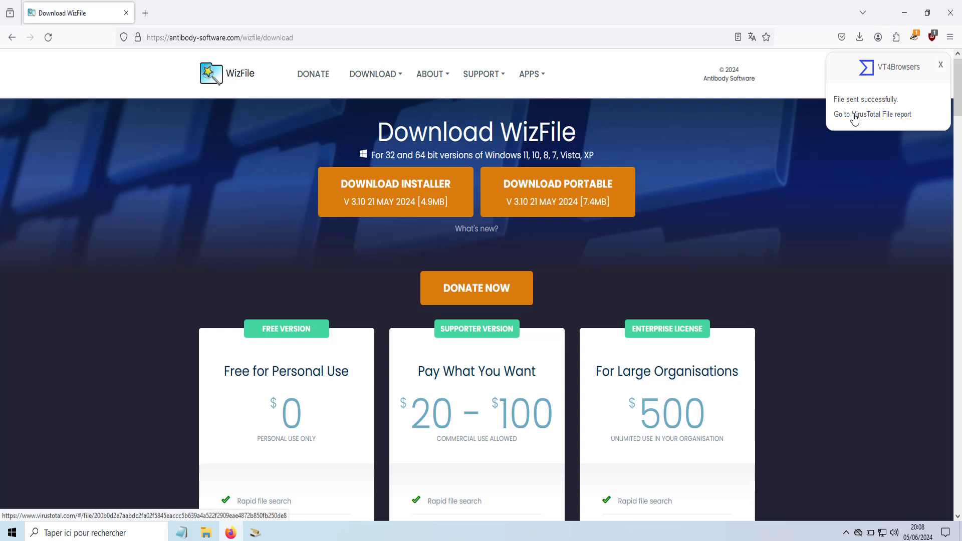
left_click(857, 116)
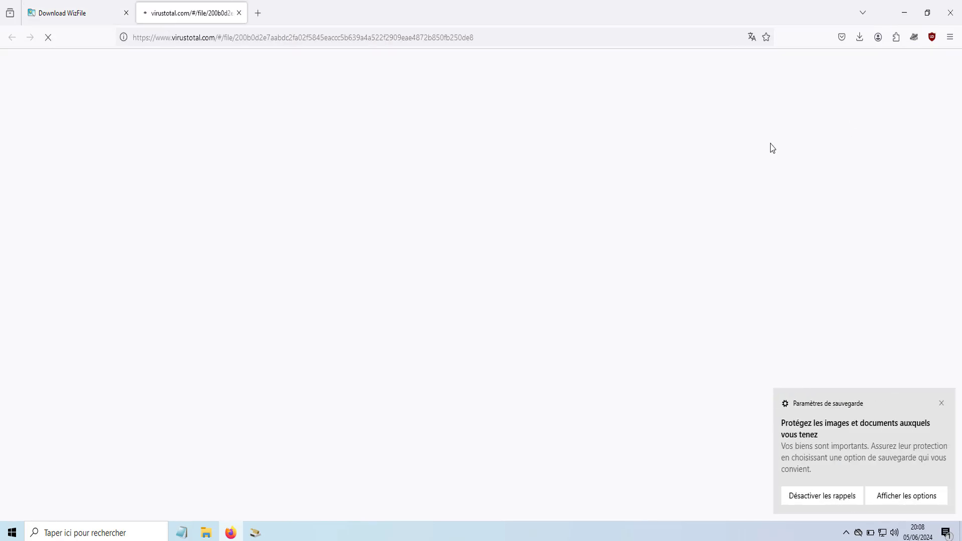
left_click(808, 501)
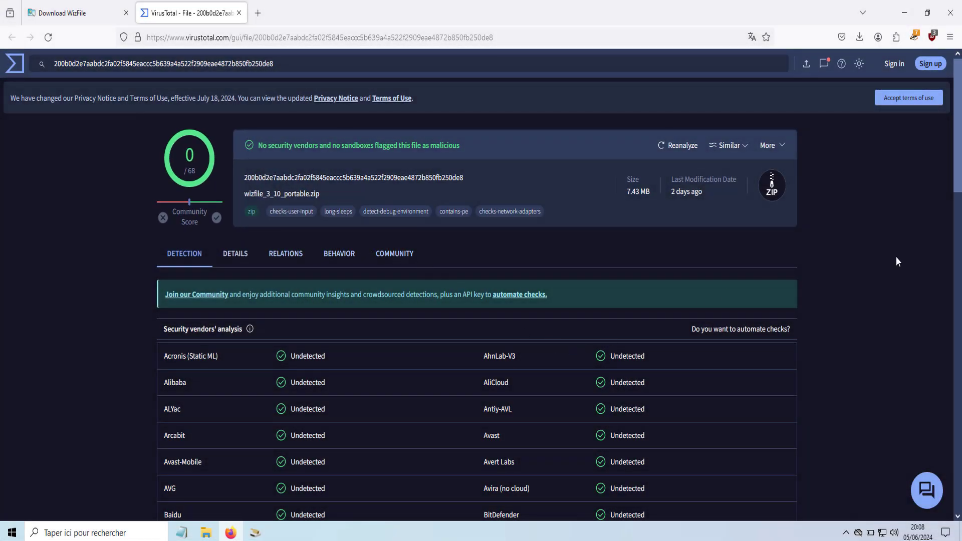
Examine the detection, details, relations and behavior sections of the VirusTotal report for wizfile_3_10_portable.zip.
scroll(954, 211, "down", 2)
scroll(937, 252, "down", 6)
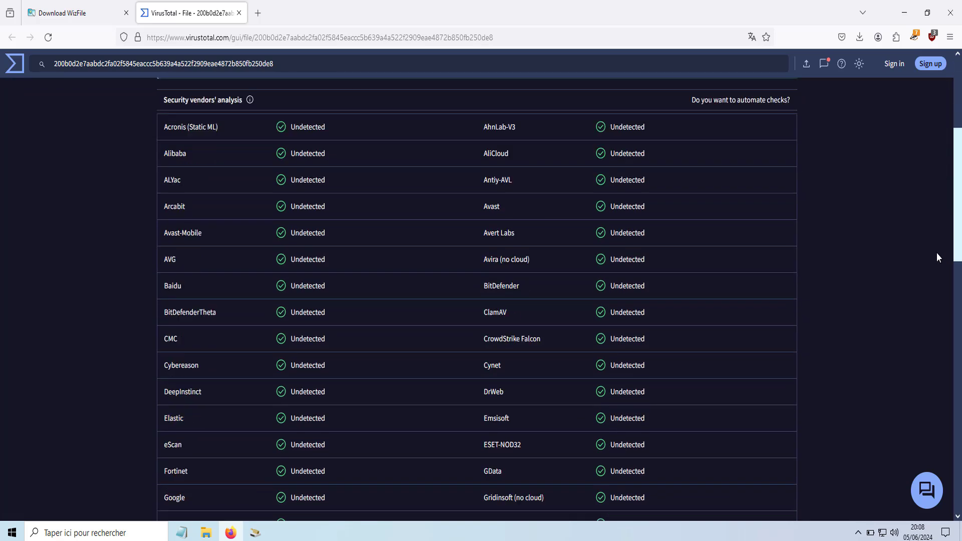
scroll(937, 191, "up", 5)
scroll(937, 190, "up", 3)
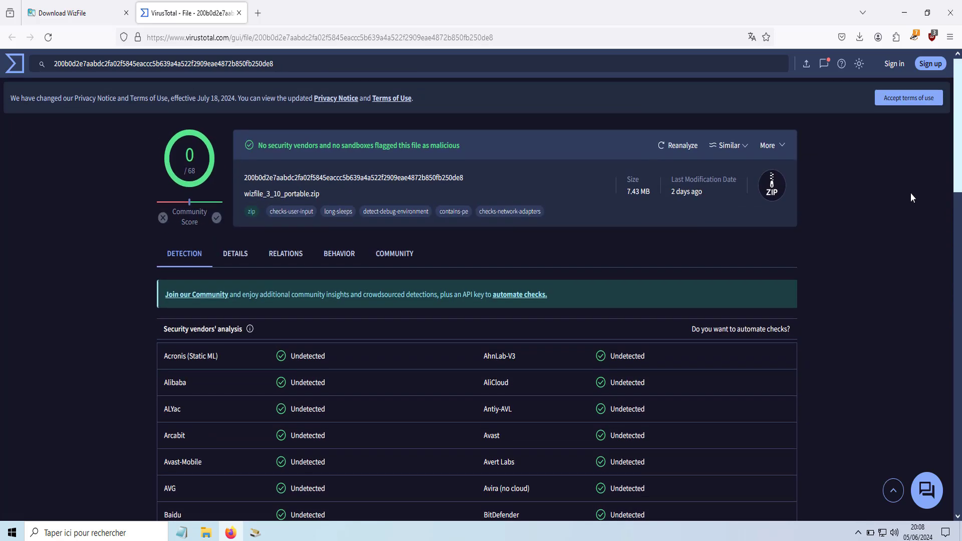
left_click(247, 256)
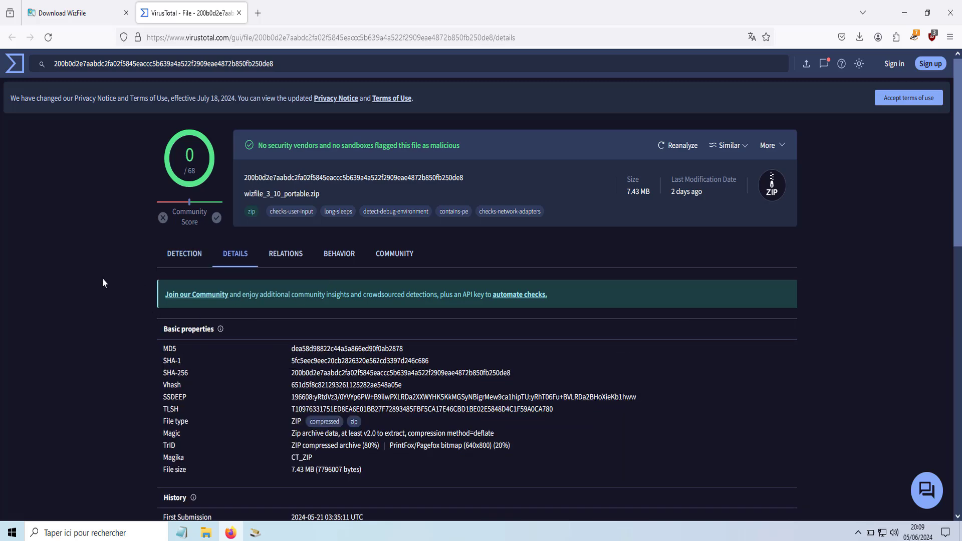
left_click(284, 255)
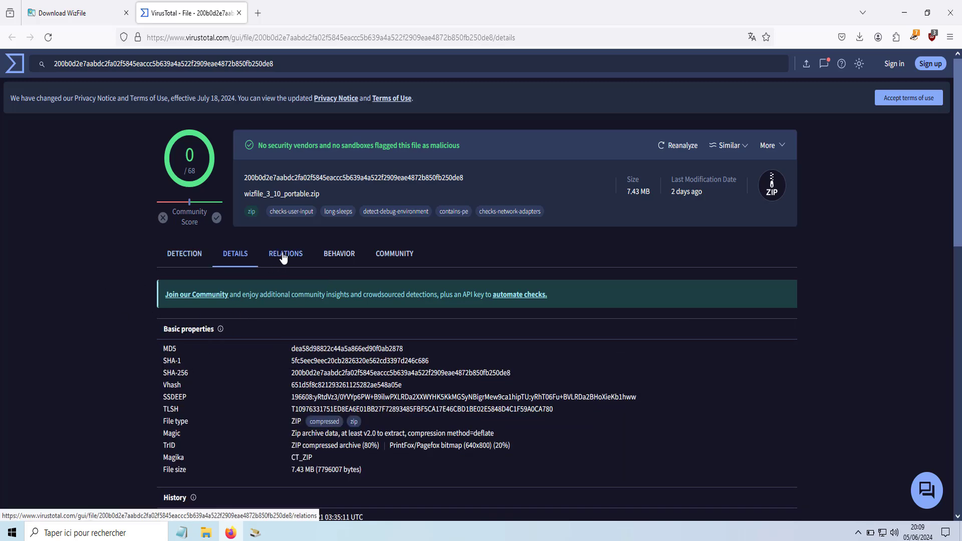
left_click(339, 255)
scroll(441, 296, "down", 2)
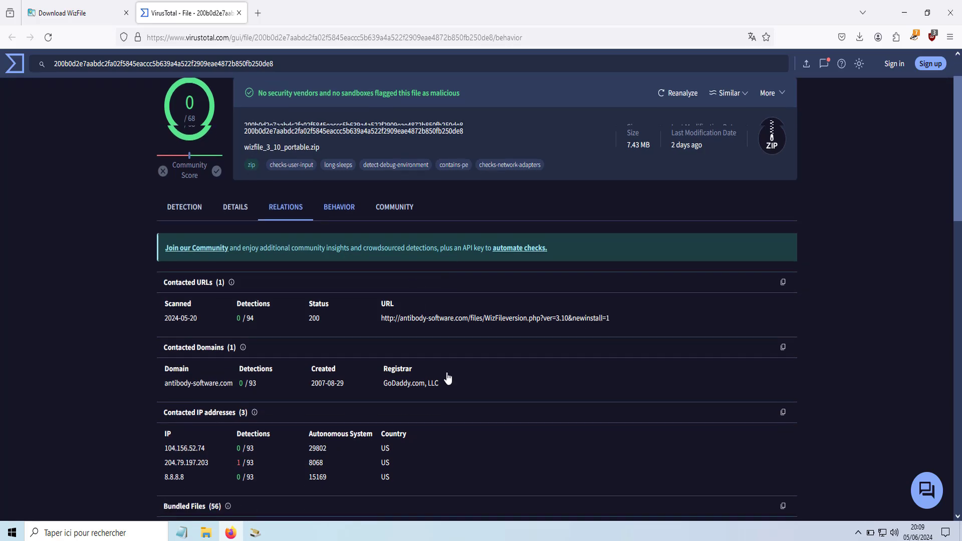
scroll(448, 358, "down", 3)
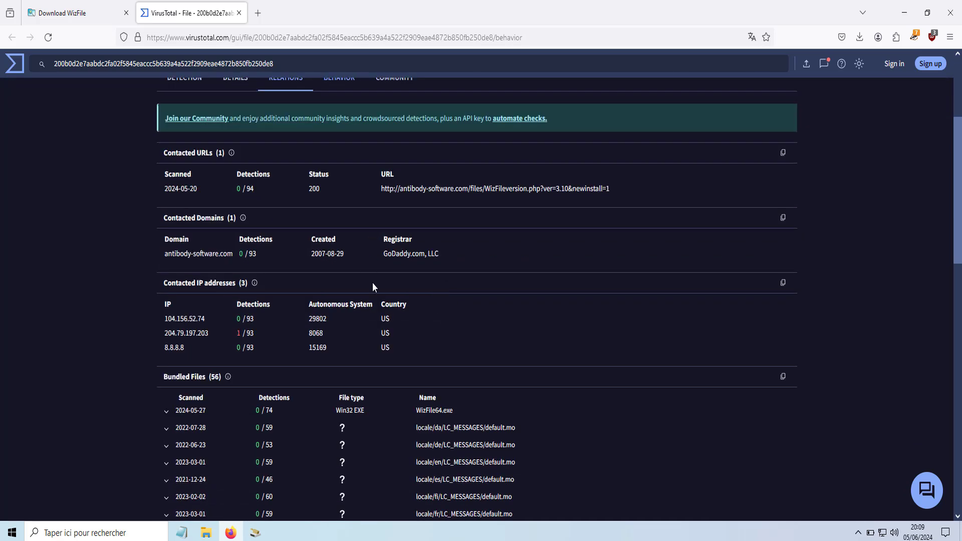
scroll(323, 265, "down", 5)
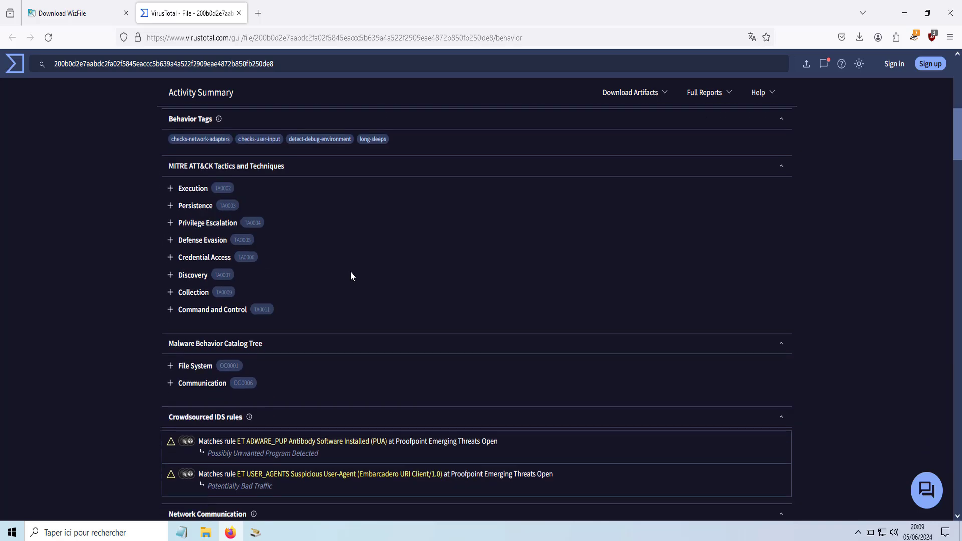
scroll(345, 265, "up", 8)
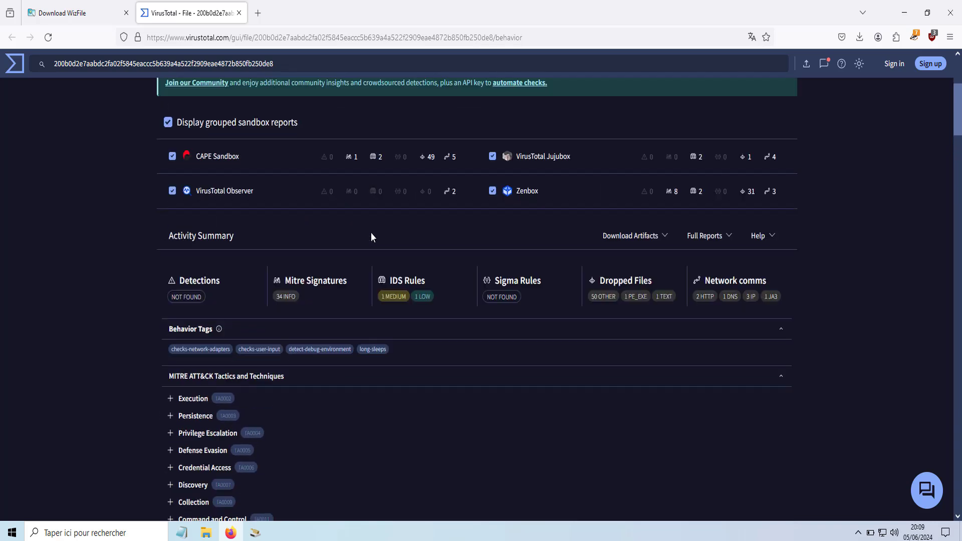
scroll(392, 307, "up", 3)
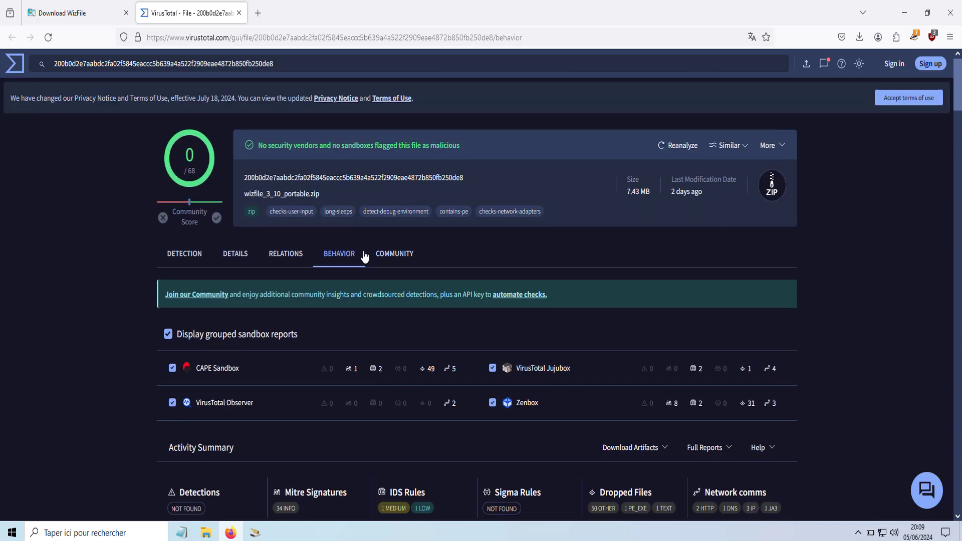
left_click(189, 257)
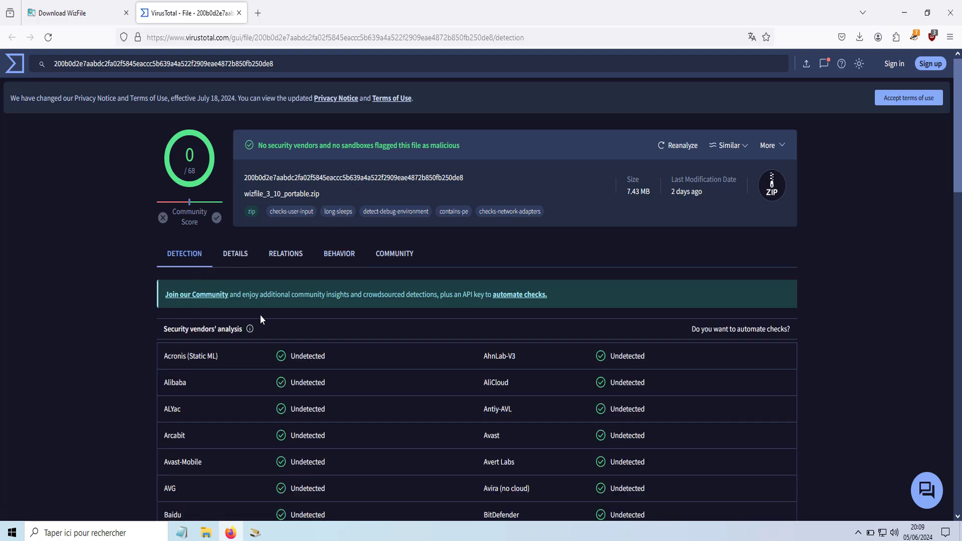
Close the browser and extract wizfile_3_10_portable.zip in the Downloads folder into its own wizfile_3_10_portable folder with 7-Zip.
left_click(951, 13)
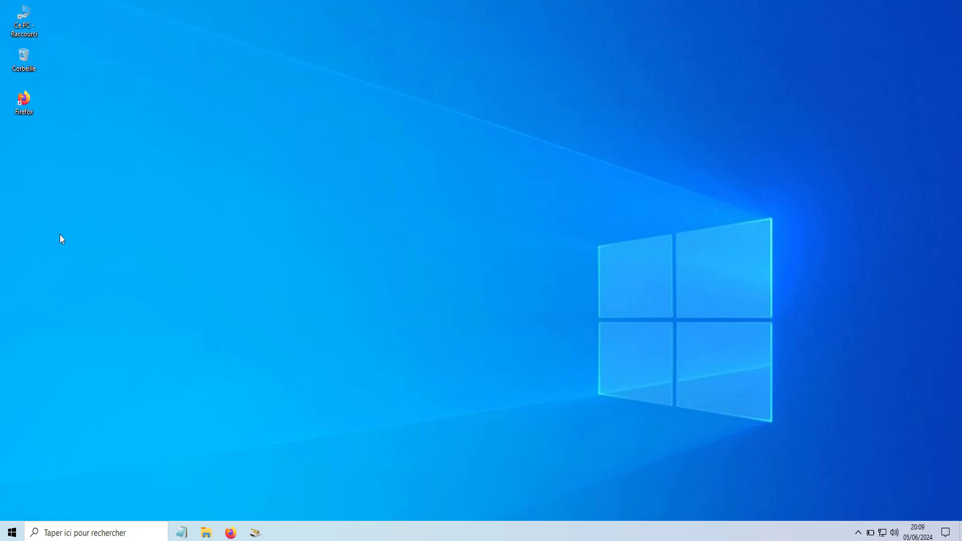
key("super+e")
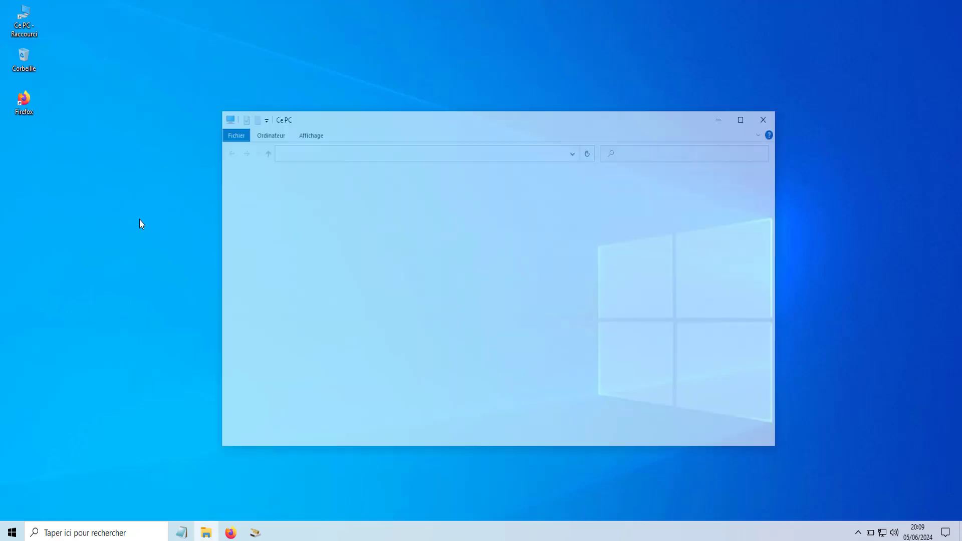
left_click(265, 207)
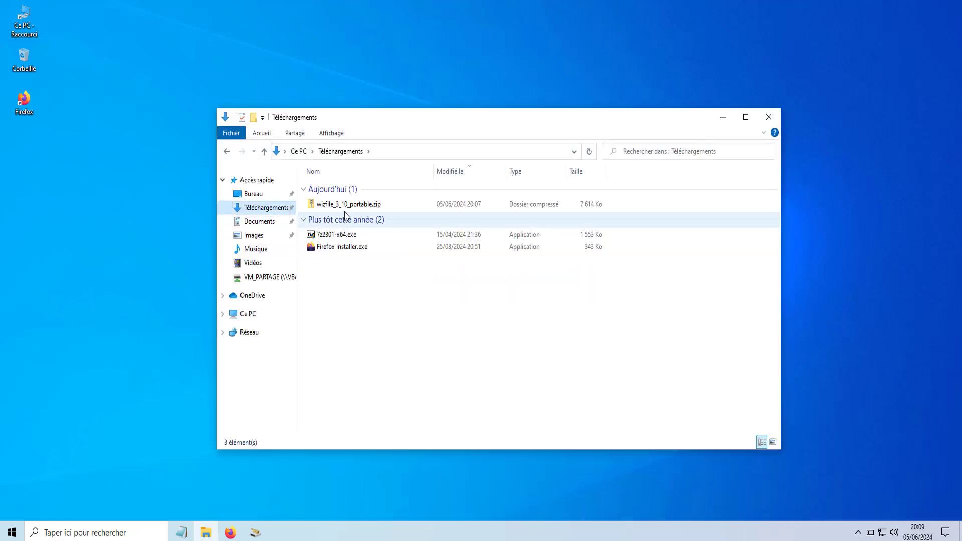
right_click(347, 206)
mouse_move(427, 258)
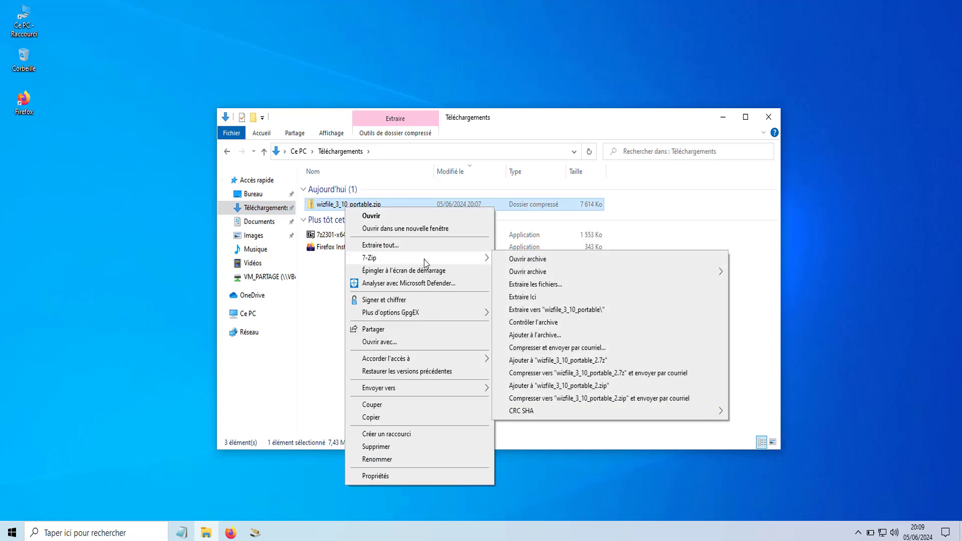
left_click(589, 311)
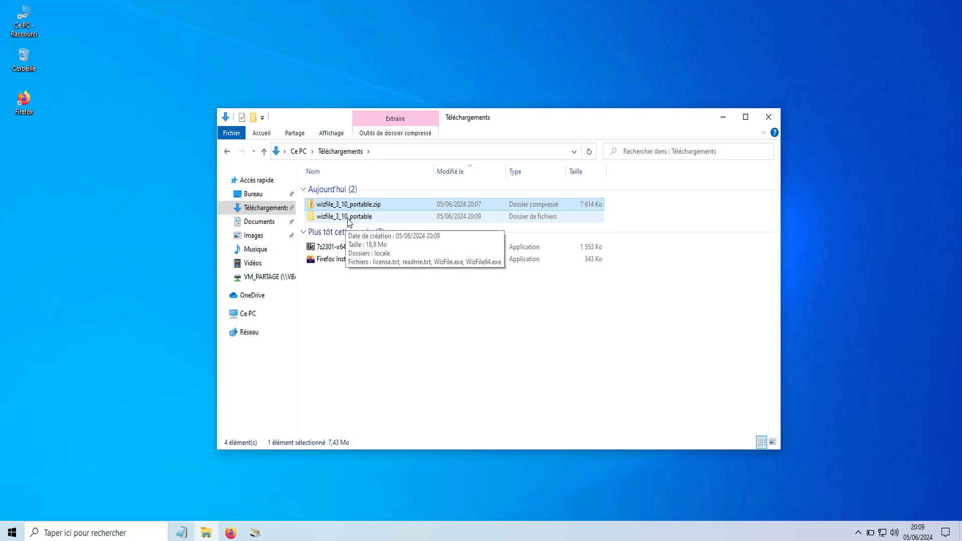
Move the extracted wizfile_3_10_portable folder to the desktop and launch WizFile64.exe from it, allowing it to make changes to the device.
left_click_drag(349, 222, 72, 198)
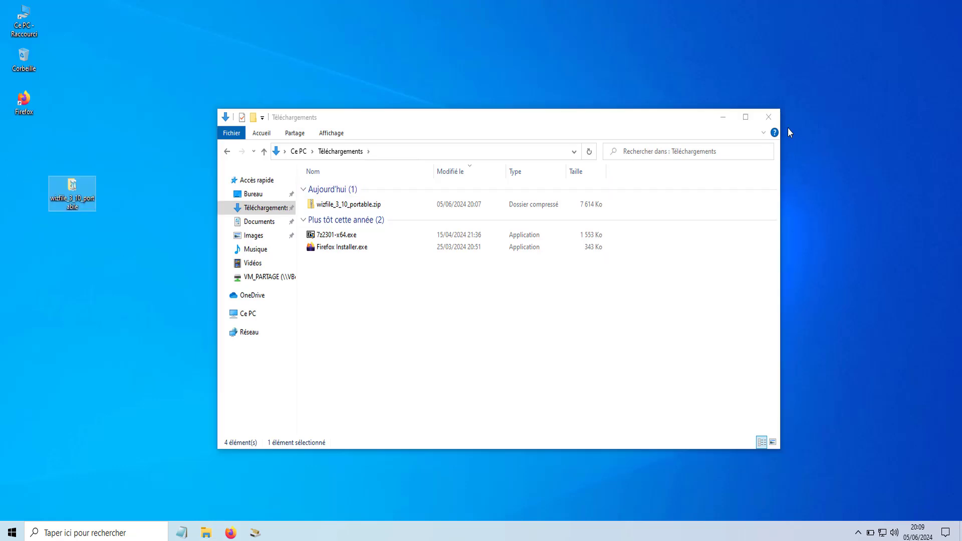
left_click(768, 116)
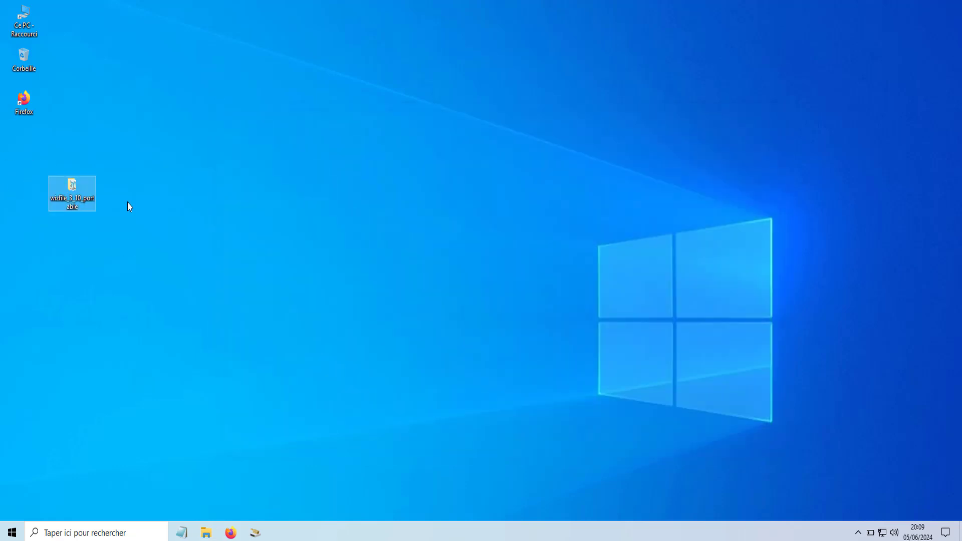
double_click(94, 186)
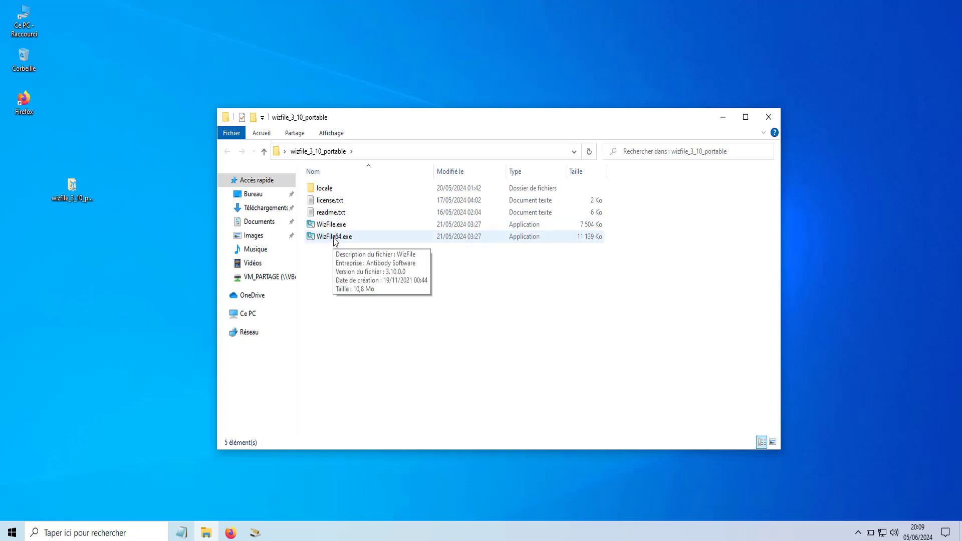
double_click(335, 237)
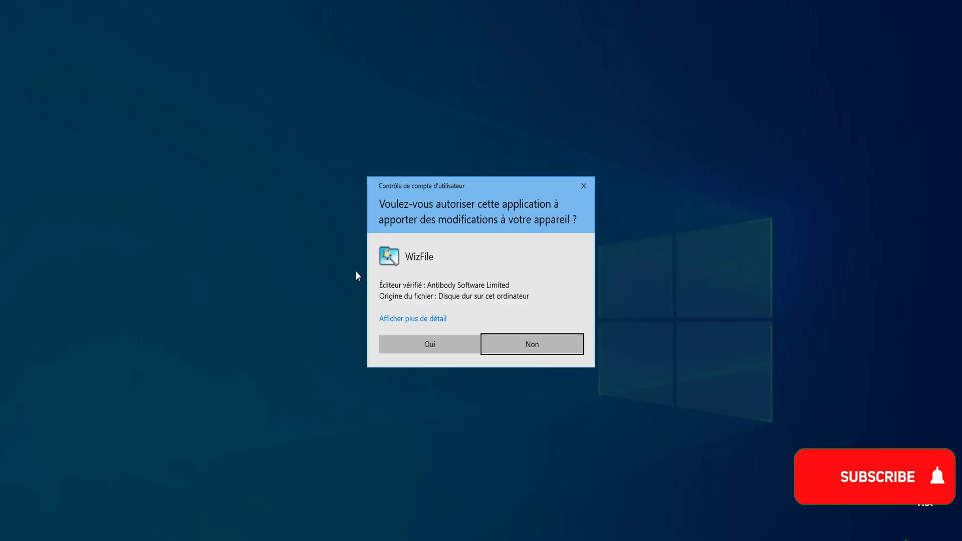
left_click(430, 344)
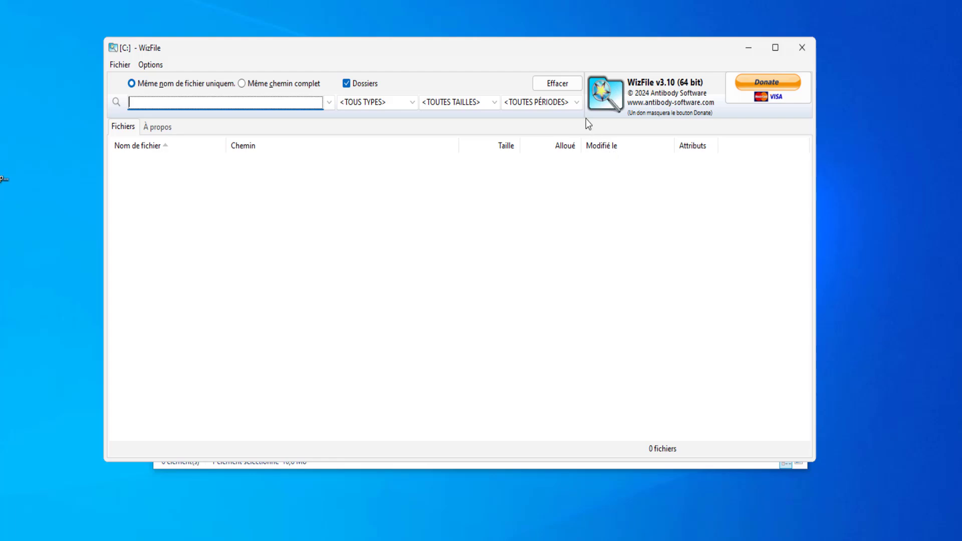
Review the general options and interface themes, plus the choices offered by the file type, size and period filters.
left_click(152, 67)
left_click(145, 69)
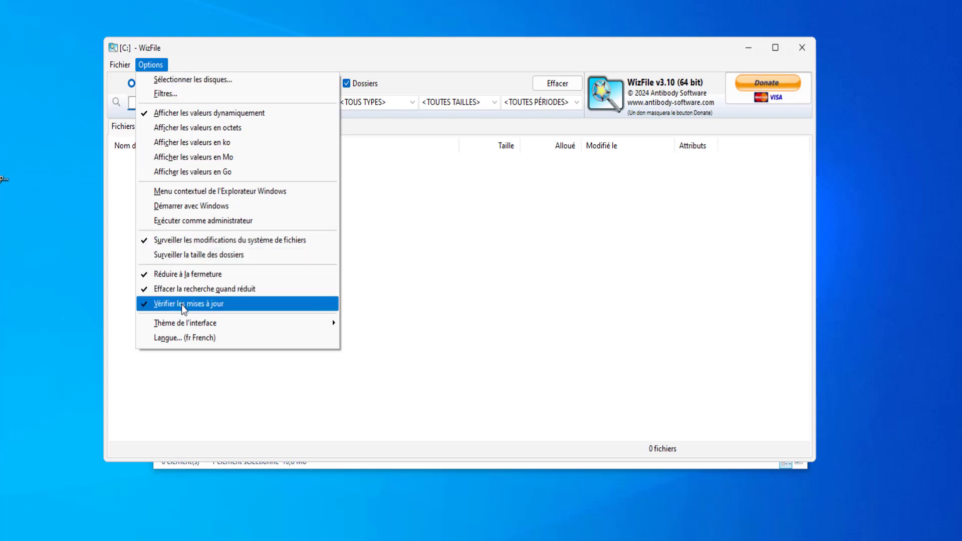
mouse_move(195, 329)
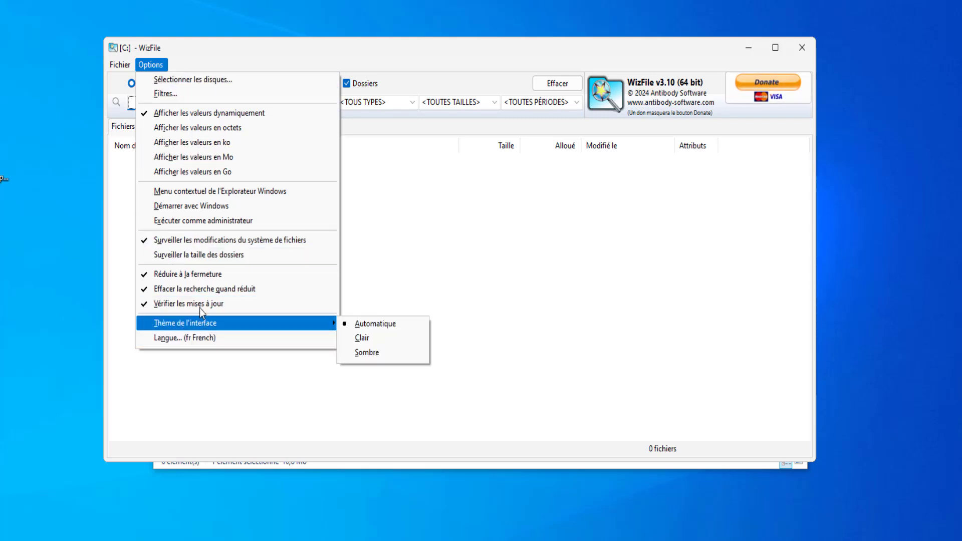
left_click(228, 61)
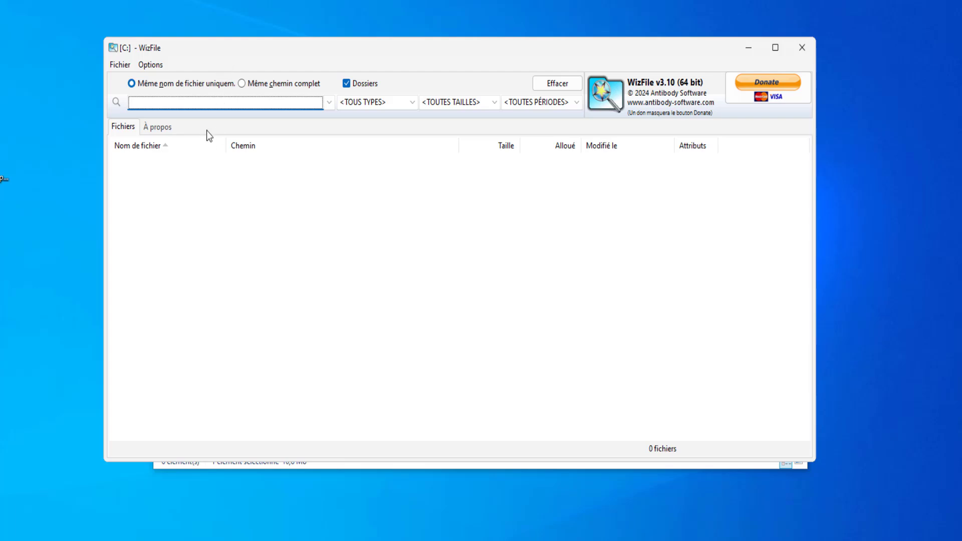
left_click(414, 99)
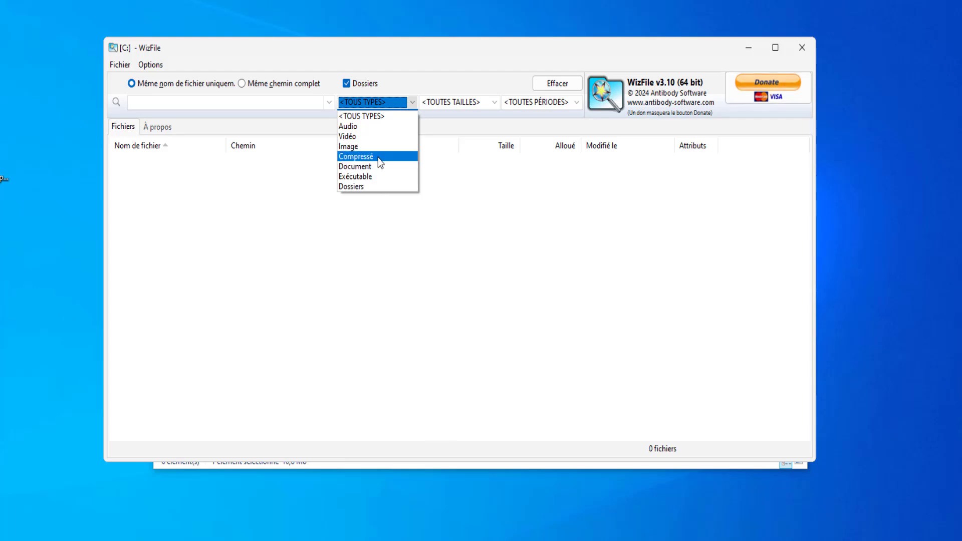
left_click(480, 55)
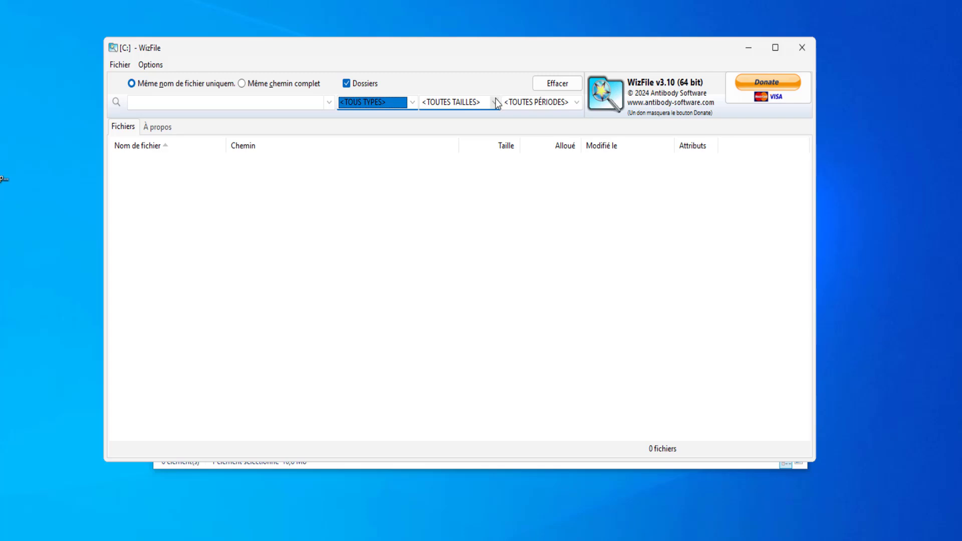
left_click(495, 103)
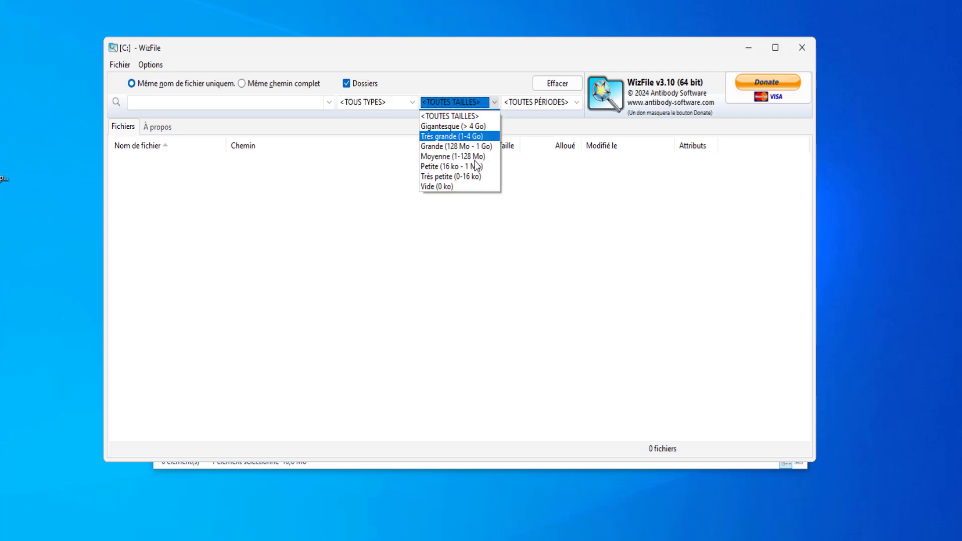
left_click(483, 82)
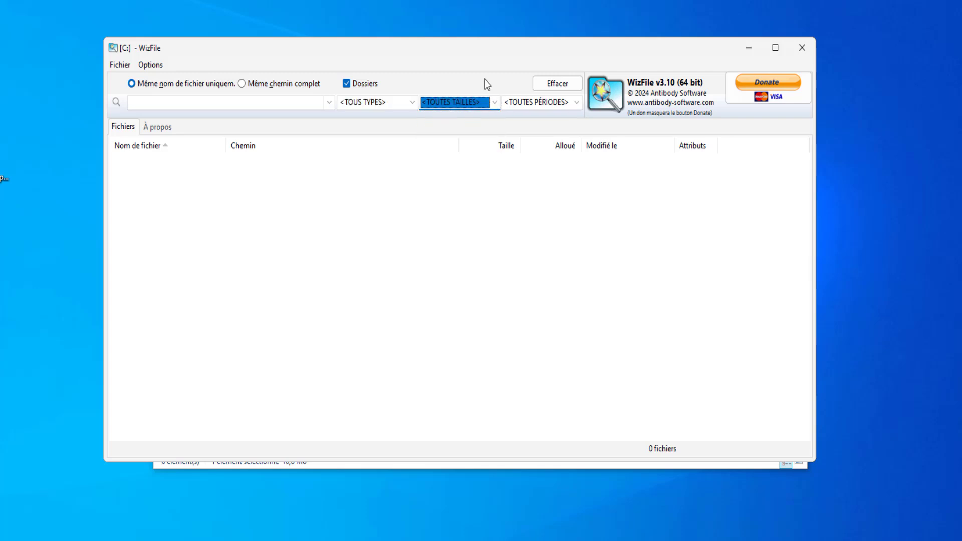
left_click(575, 102)
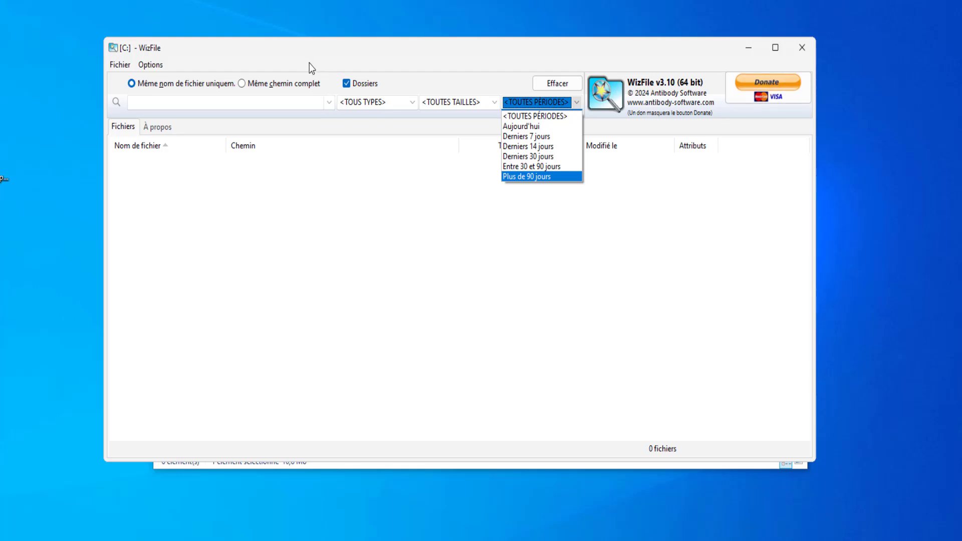
left_click(349, 60)
Move the WizFile window higher on the desktop and switch the interface theme to Sombre.
left_click_drag(416, 52, 410, 30)
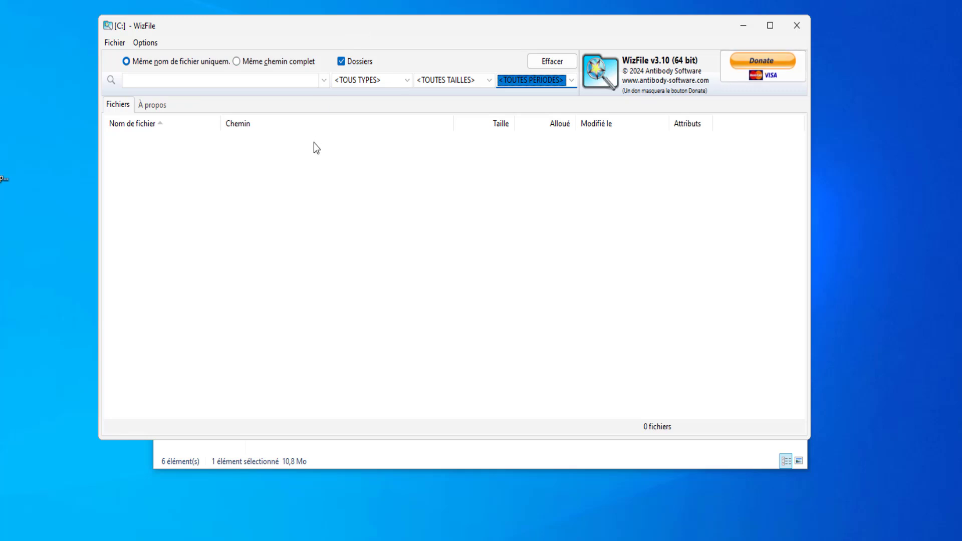
left_click(255, 175)
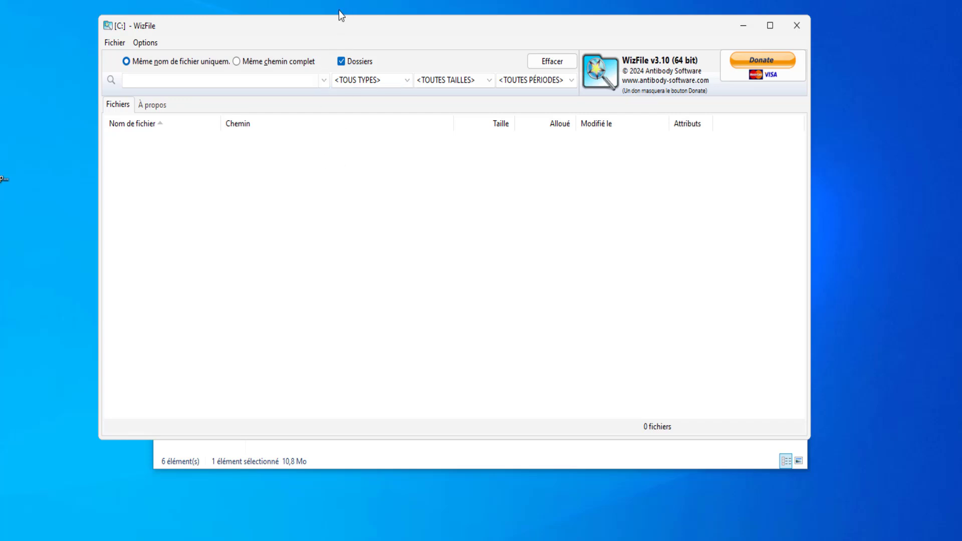
mouse_move(349, 29)
left_mouse_down()
mouse_move(353, 21)
mouse_move(337, 19)
left_mouse_up()
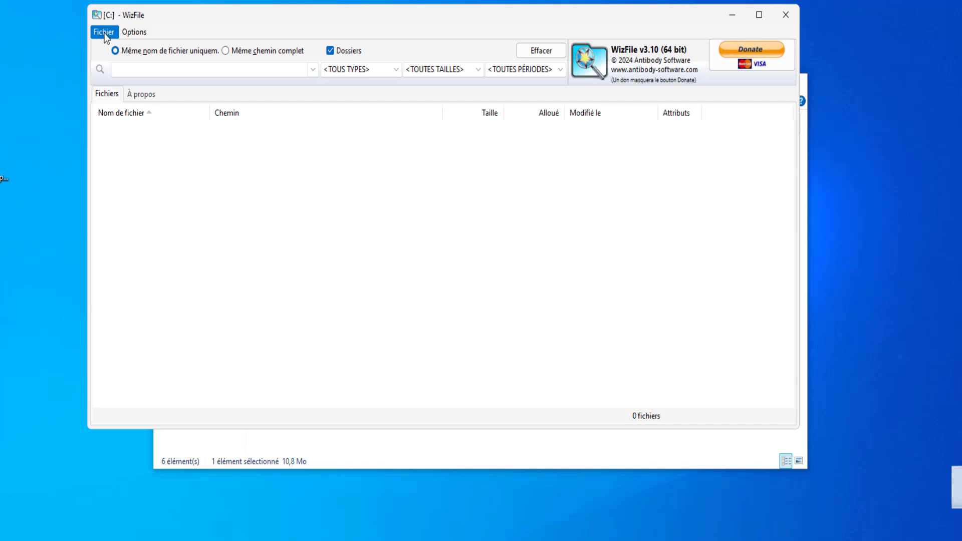
left_click(106, 35)
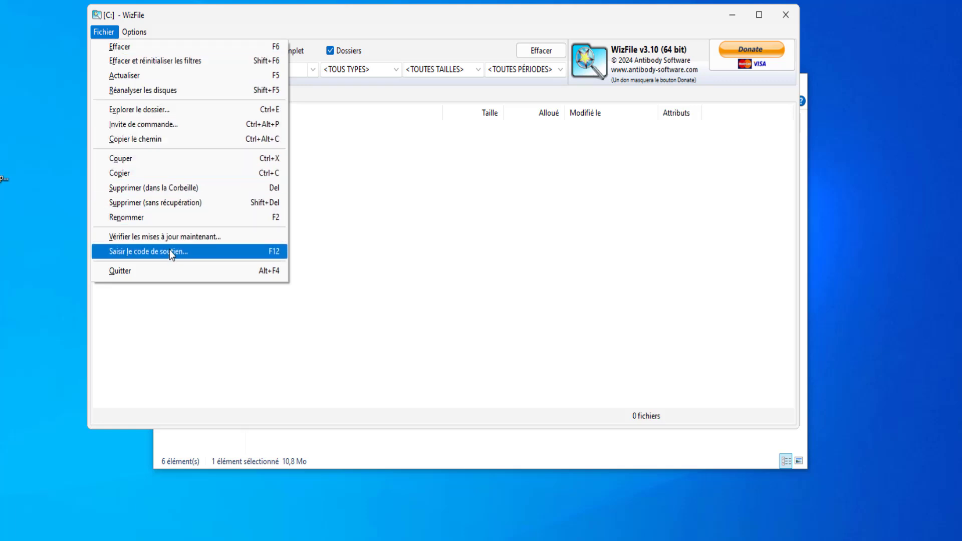
mouse_move(139, 33)
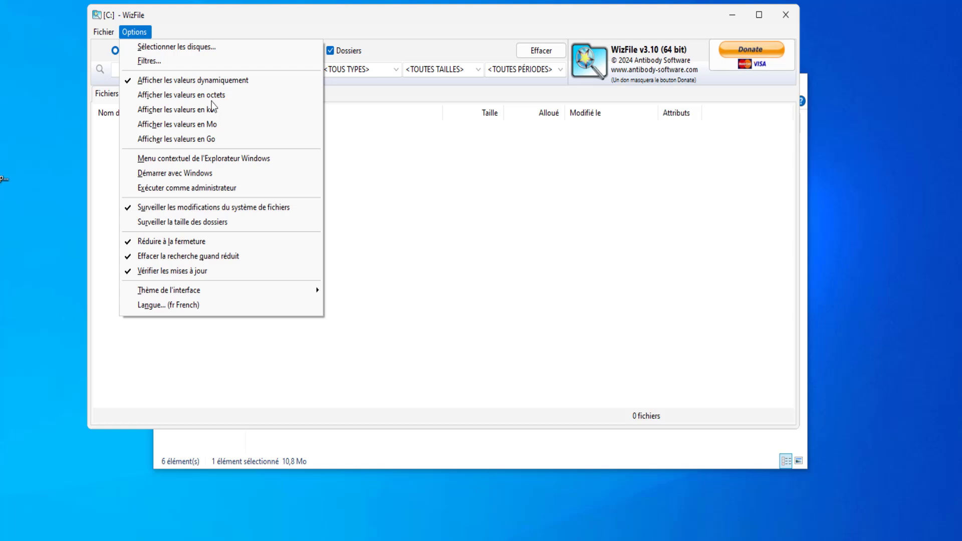
mouse_move(192, 289)
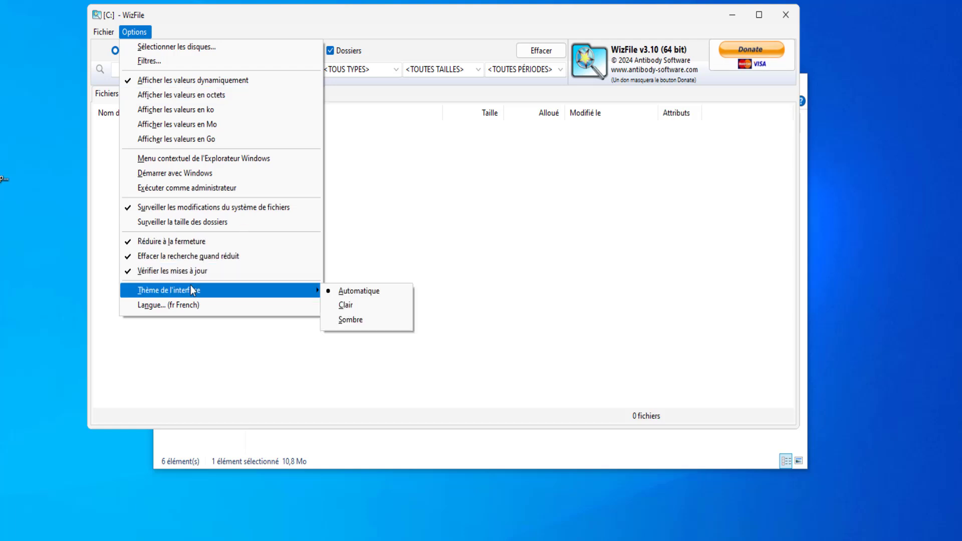
left_click(368, 321)
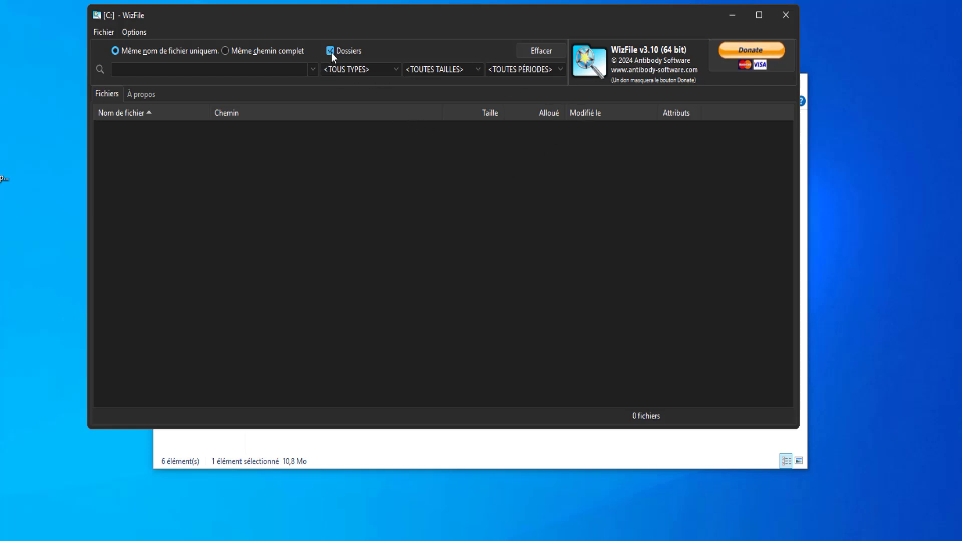
Set the search to match the full path (Même chemin complet) instead of only the file name.
left_click(226, 50)
left_click(167, 53)
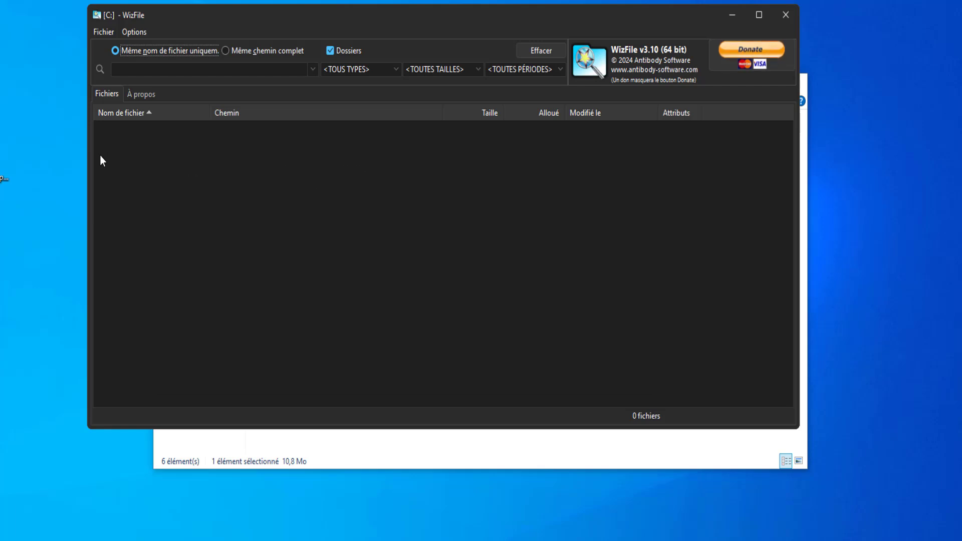
left_click(271, 50)
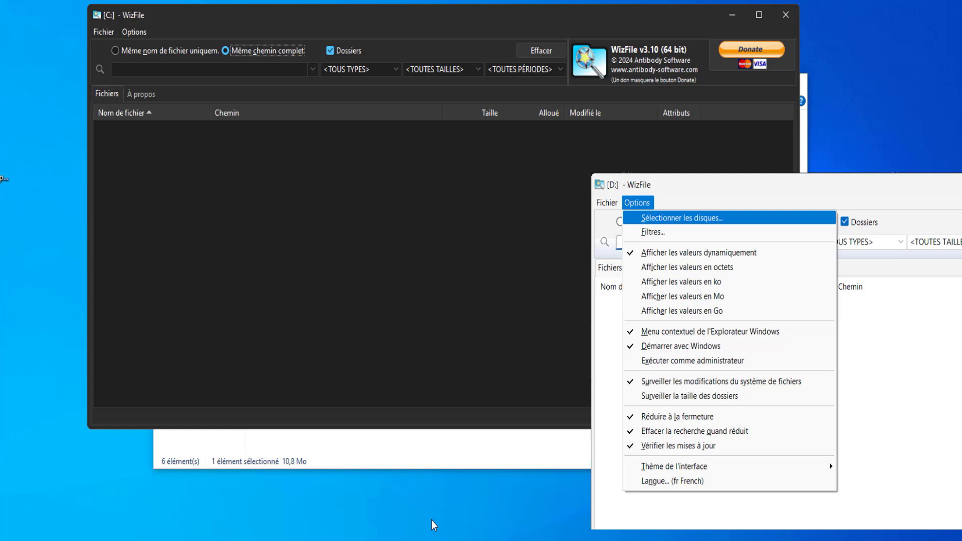
left_click(420, 460)
left_click(250, 52)
key("Num_Lock")
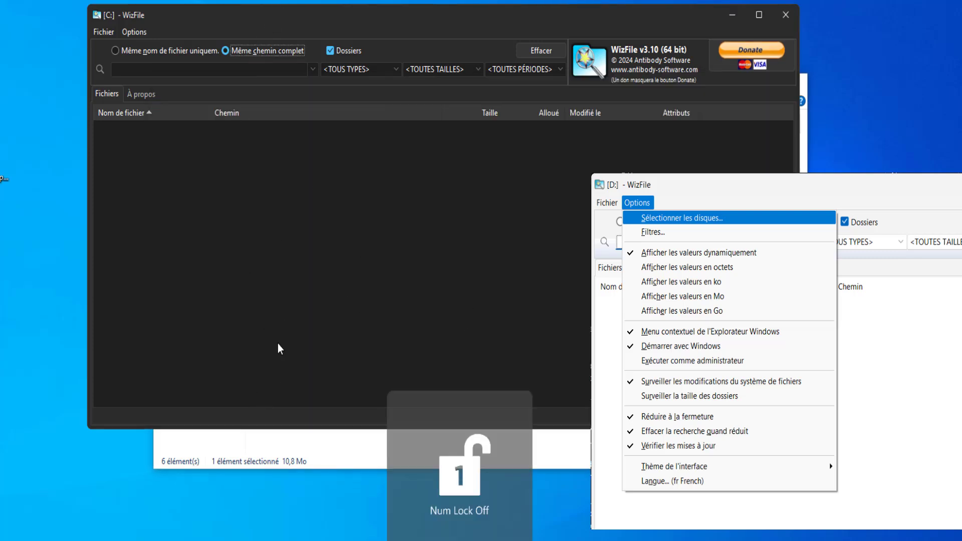
View the drives under Ce PC in File Explorer, and return to WizFile to review its file commands.
left_click(361, 455)
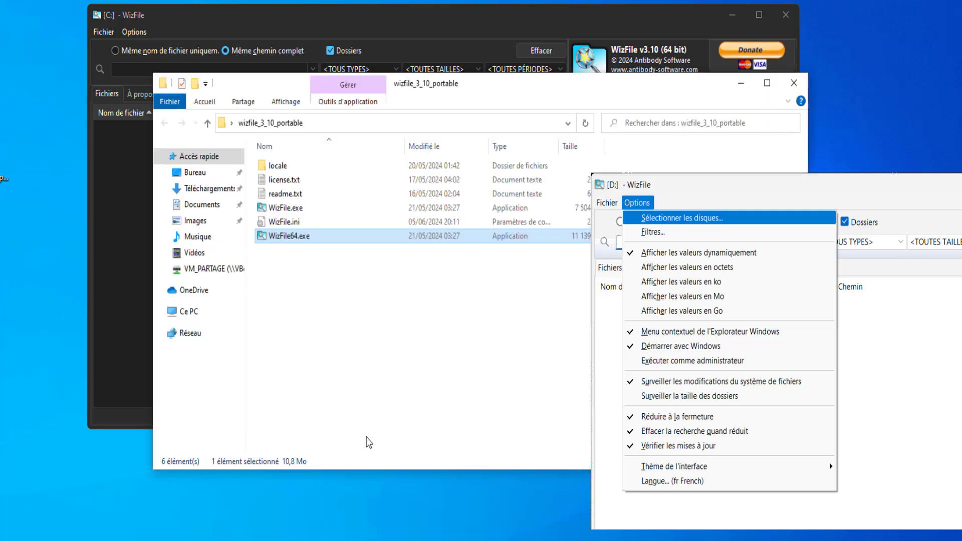
left_click(187, 313)
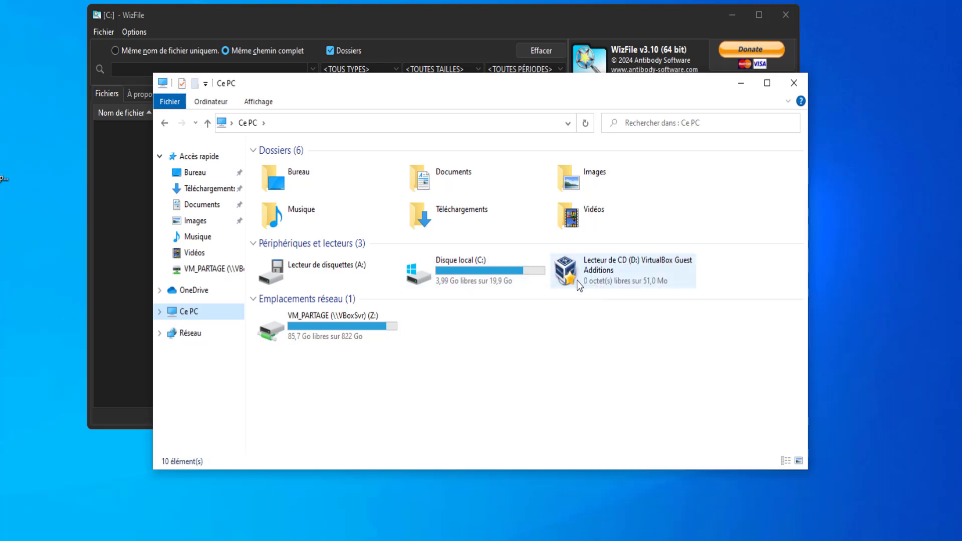
left_click(400, 25)
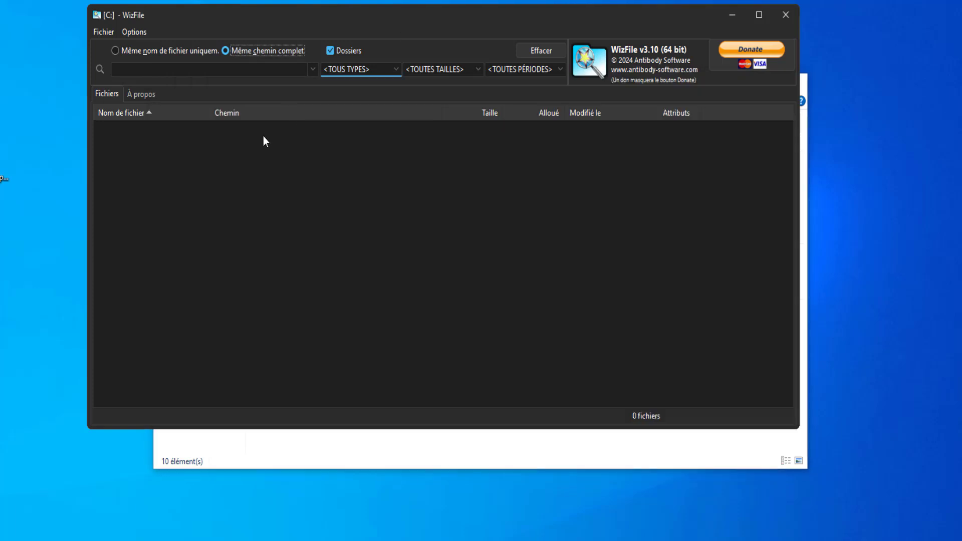
left_click(112, 33)
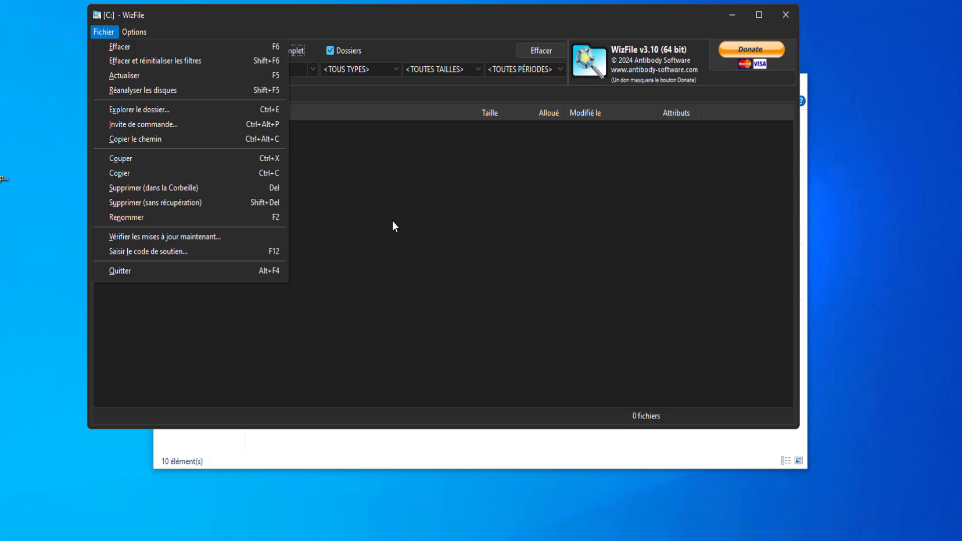
left_click(357, 271)
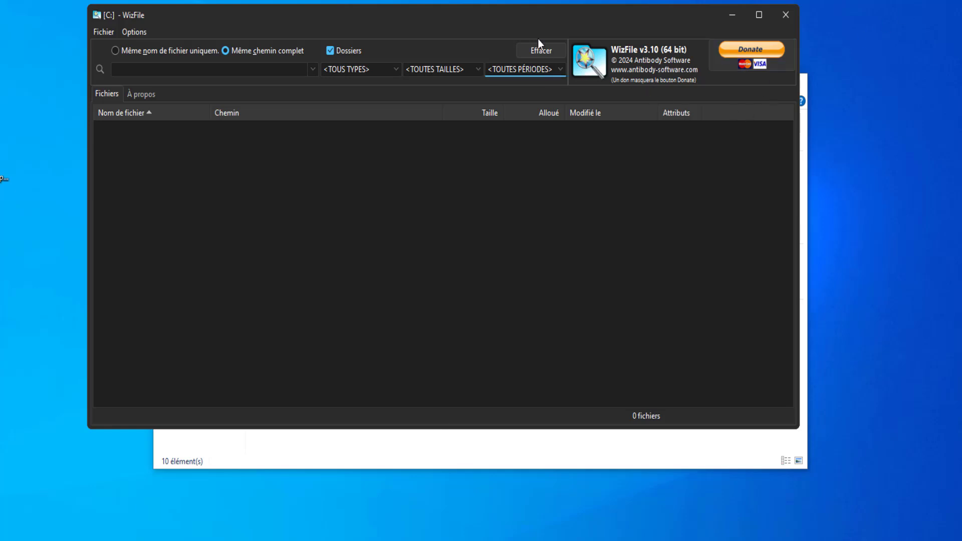
Reposition the WizFile window near the middle of the desktop.
left_click_drag(471, 27, 527, 38)
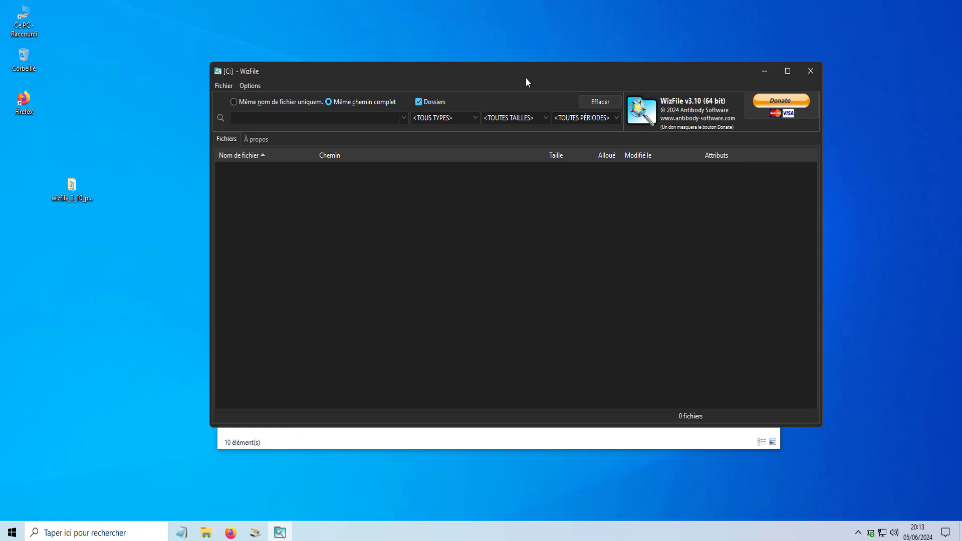
mouse_move(526, 78)
left_mouse_down()
mouse_move(499, 73)
mouse_move(512, 72)
left_mouse_up()
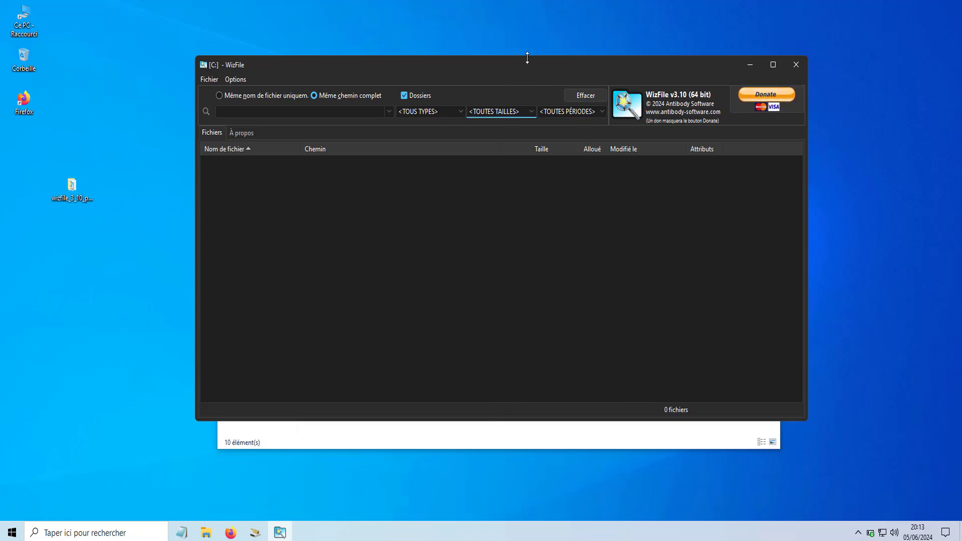
left_click_drag(518, 64, 520, 73)
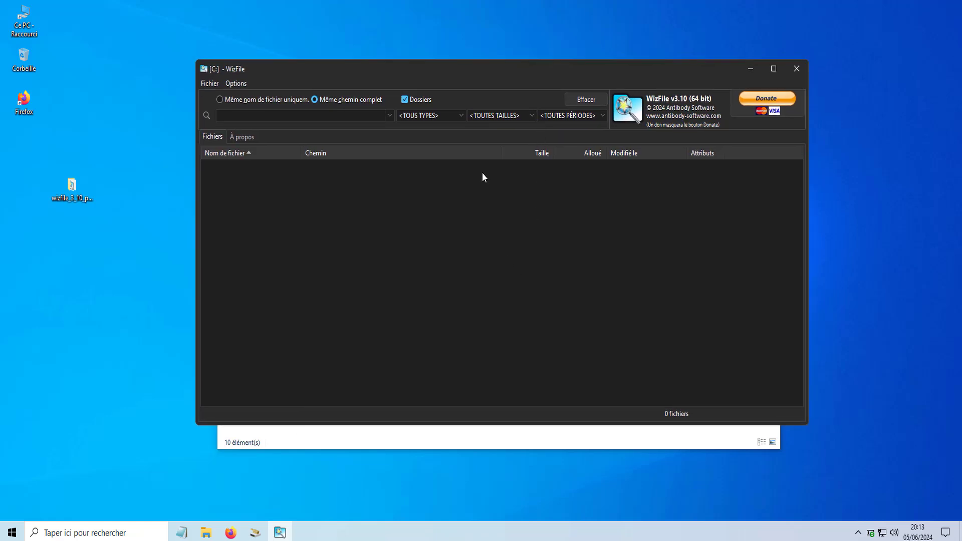